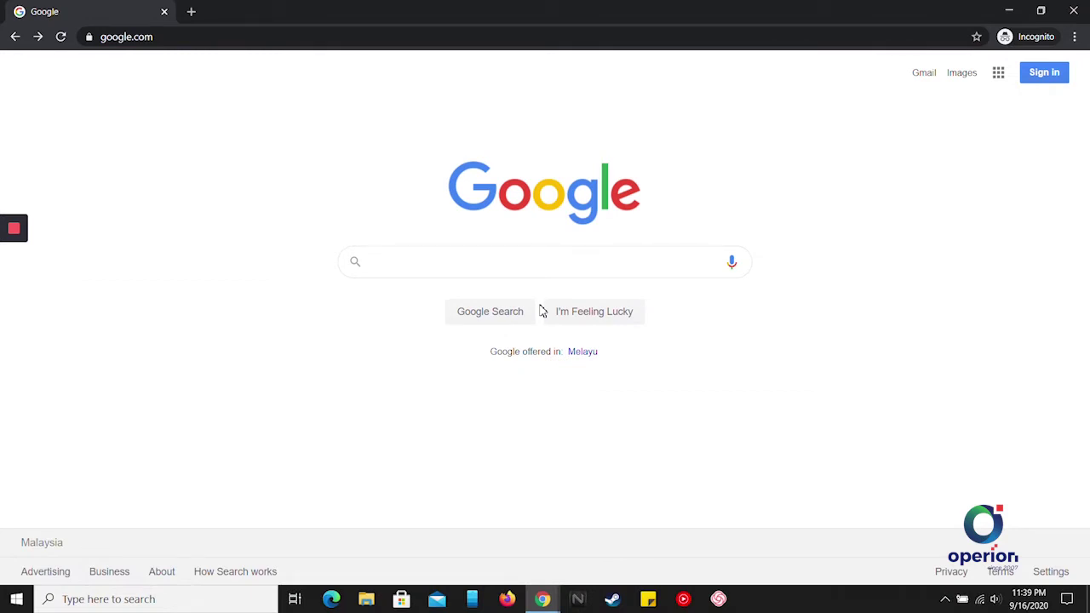
Search Google Images for 'book text'.
{"action": "left_click", "coordinate": [961, 76]}
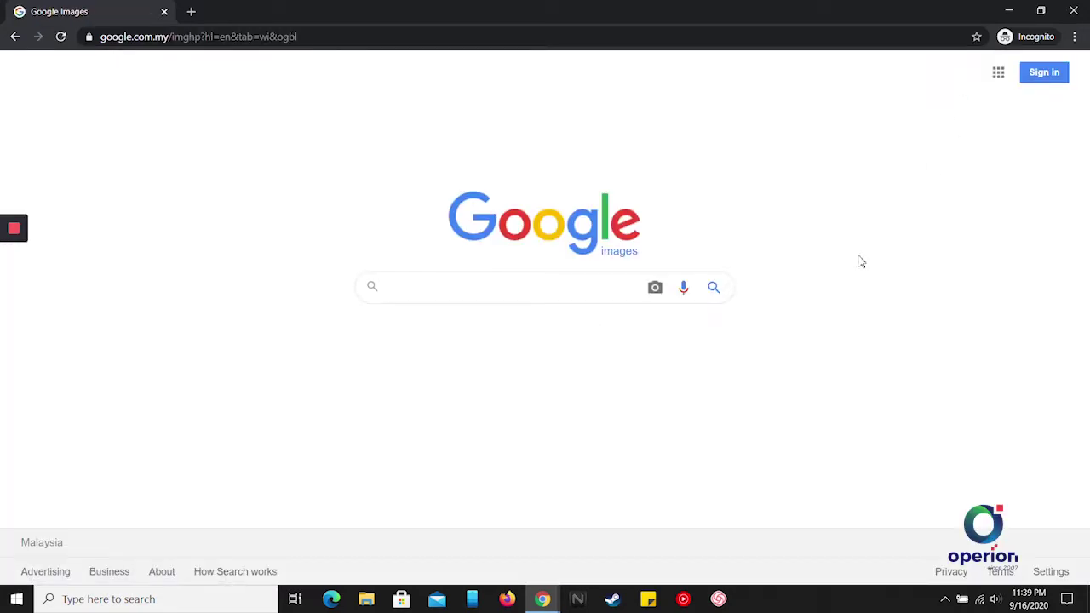
{"action": "left_click", "coordinate": [441, 287]}
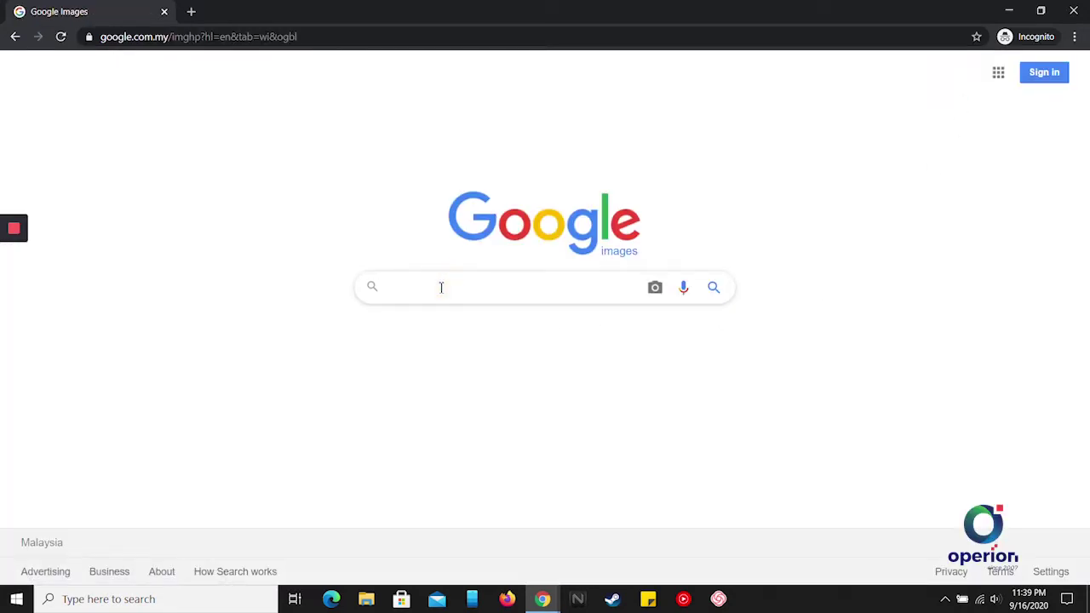
{"action": "type", "text": "bo"}
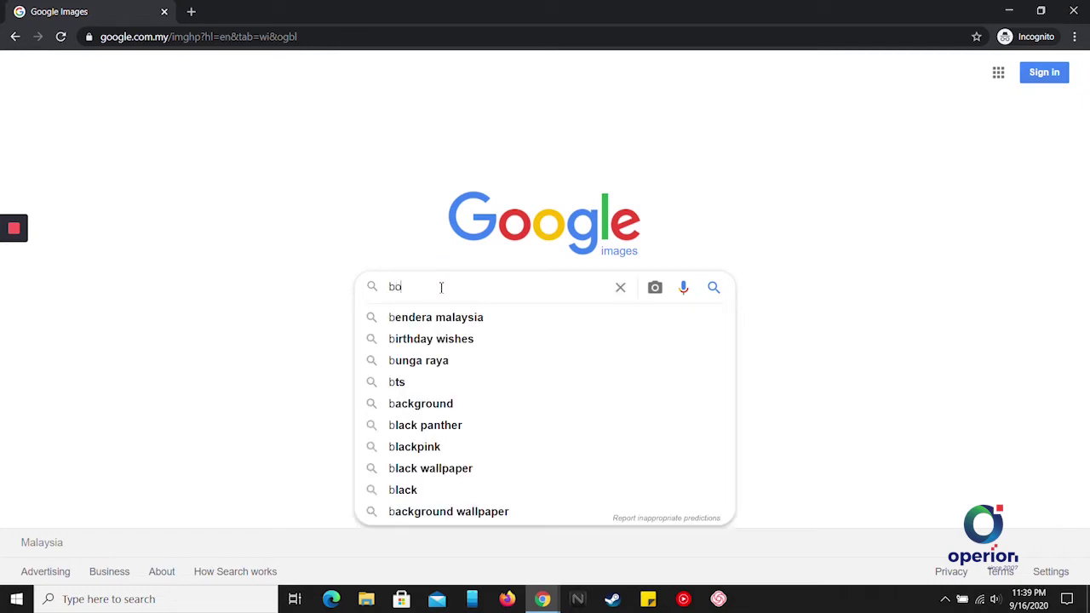
{"action": "type", "text": "ok text"}
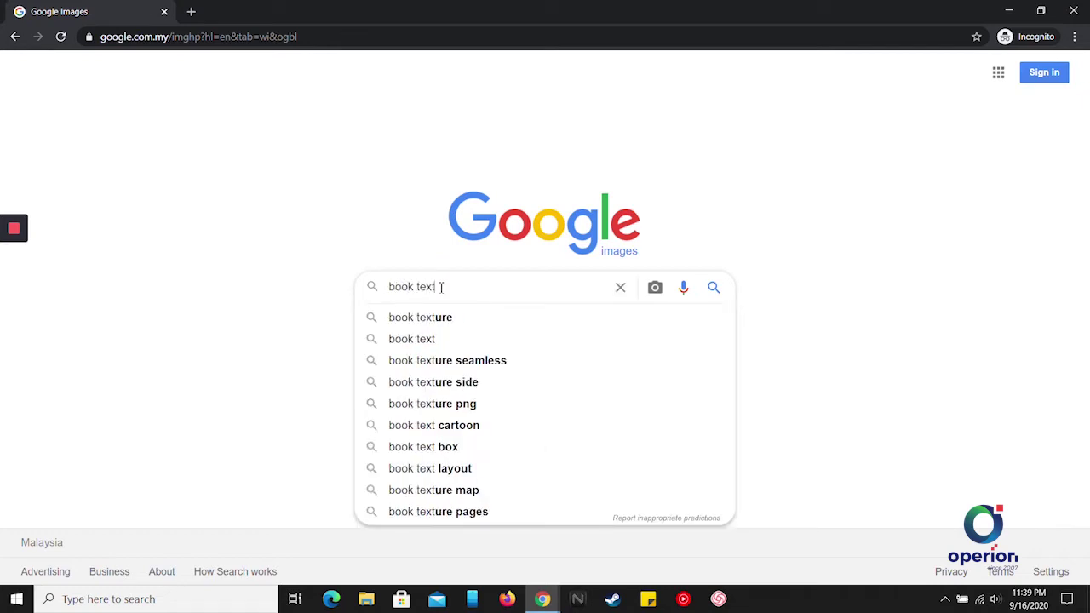
{"action": "key", "text": "Return"}
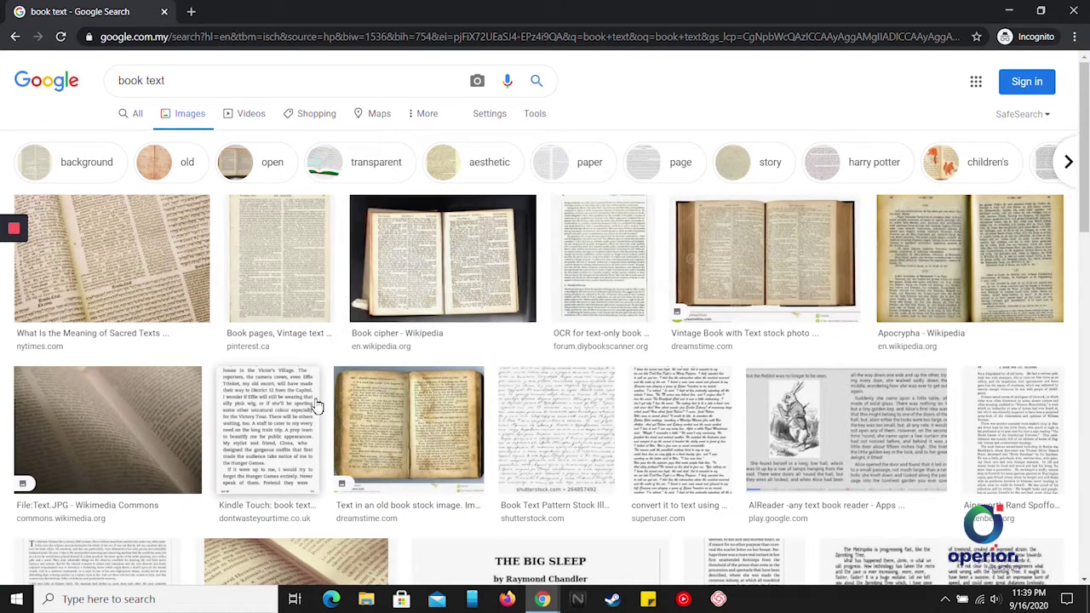
Copy the Kindle Touch book-page image to the clipboard.
{"action": "left_click", "coordinate": [269, 443]}
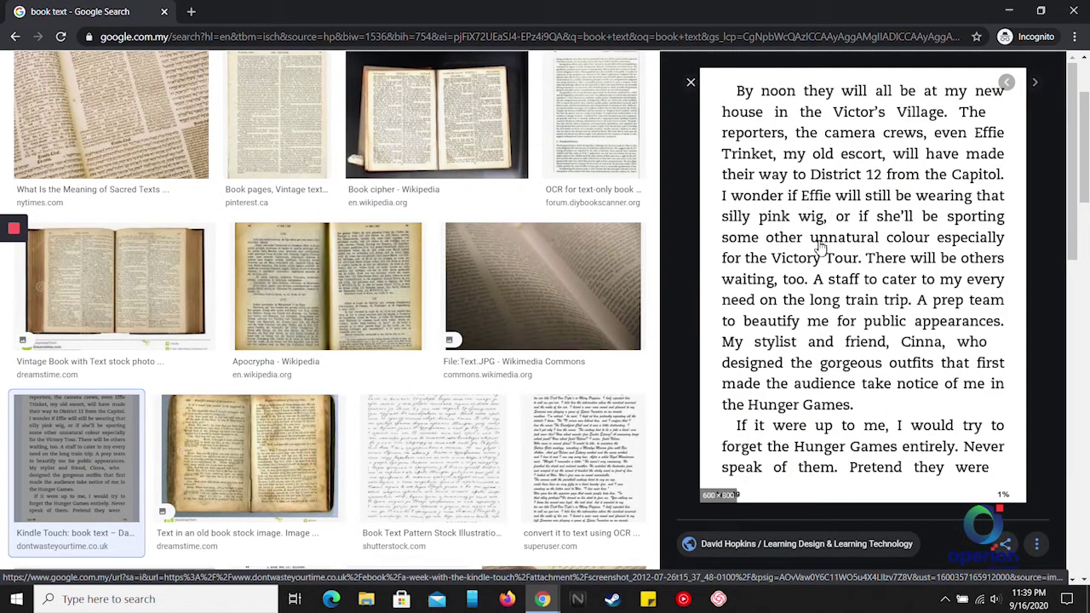
{"action": "right_click", "coordinate": [850, 223]}
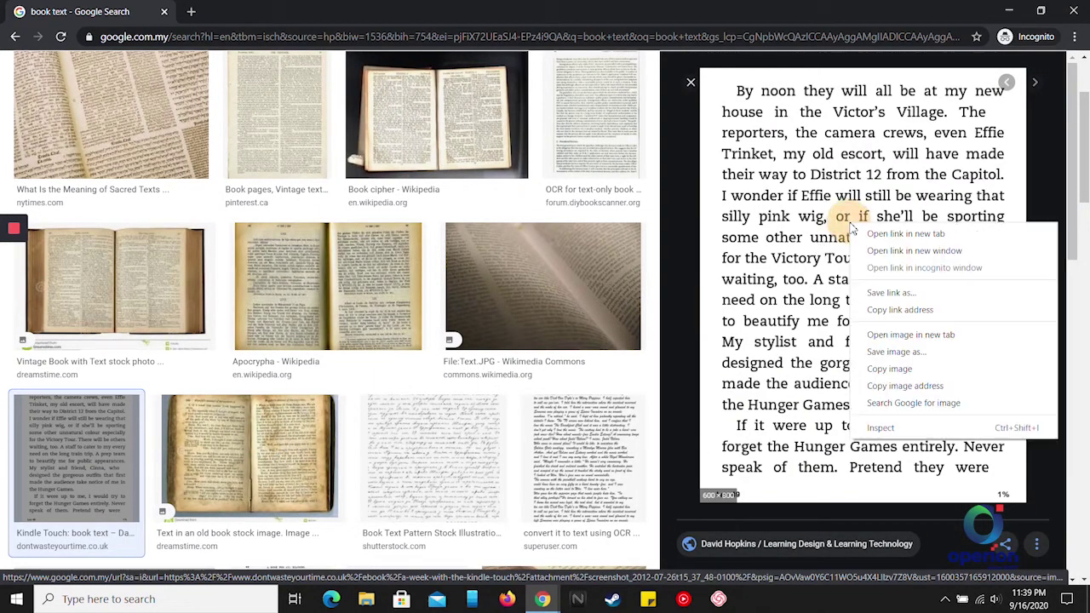
{"action": "left_click", "coordinate": [880, 372]}
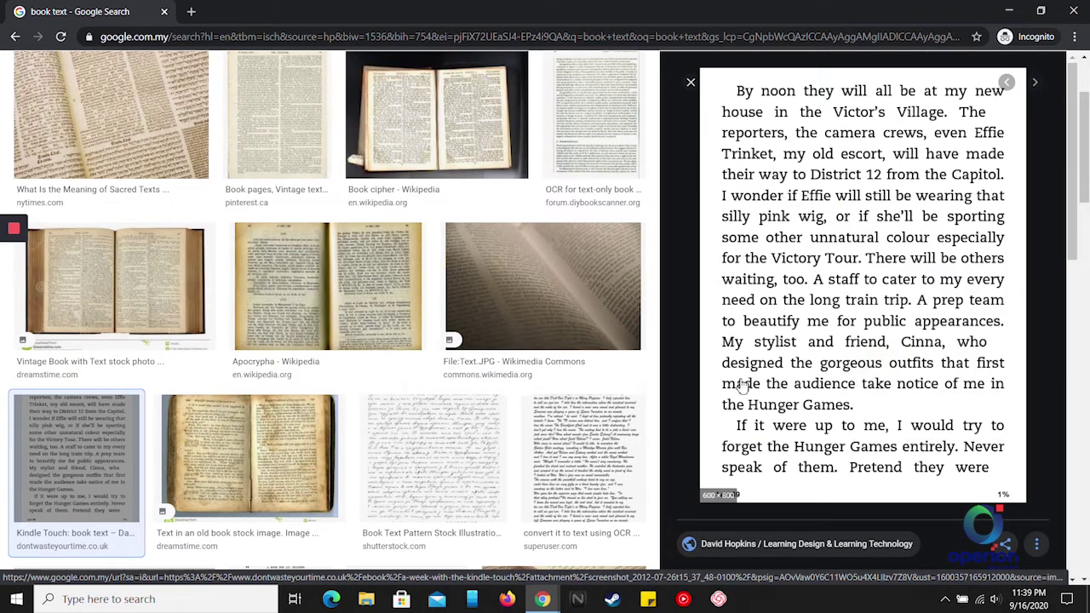
Launch Word from the Start menu search and create a blank document.
{"action": "left_click", "coordinate": [179, 607]}
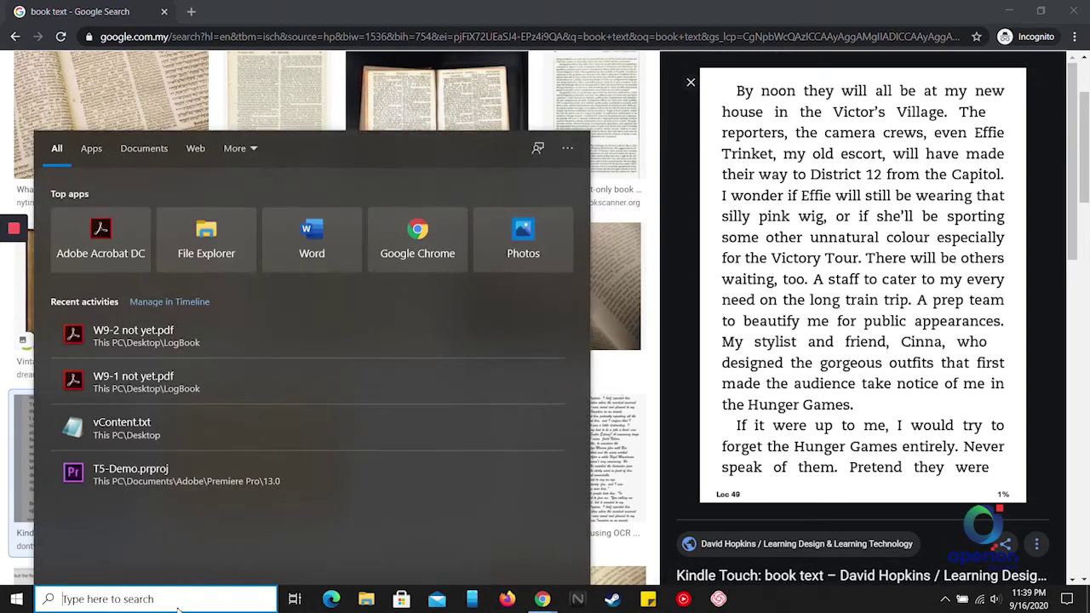
{"action": "type", "text": "word"}
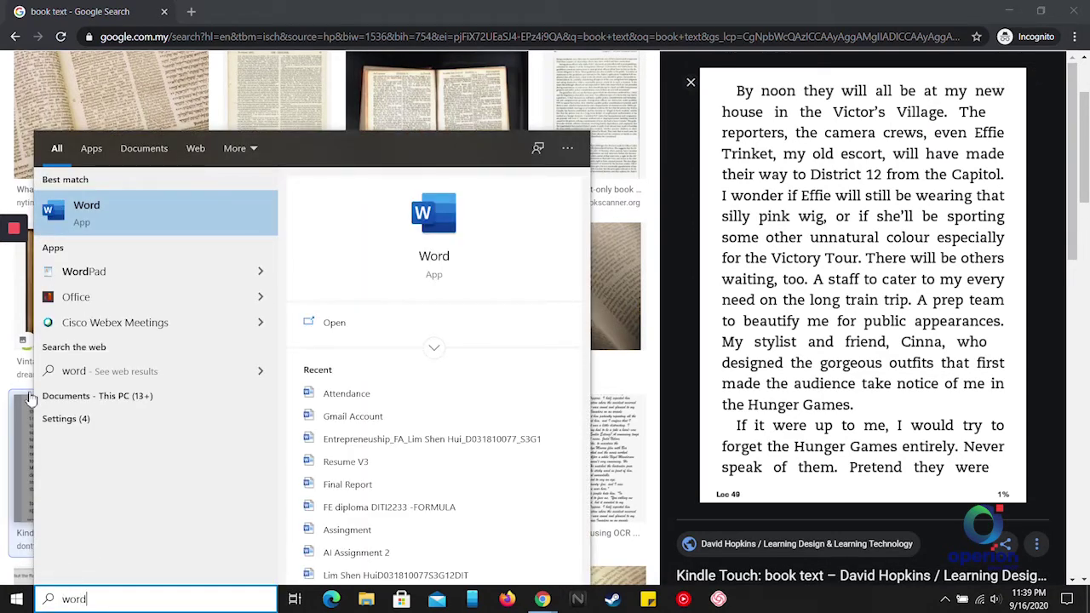
{"action": "left_click", "coordinate": [173, 228]}
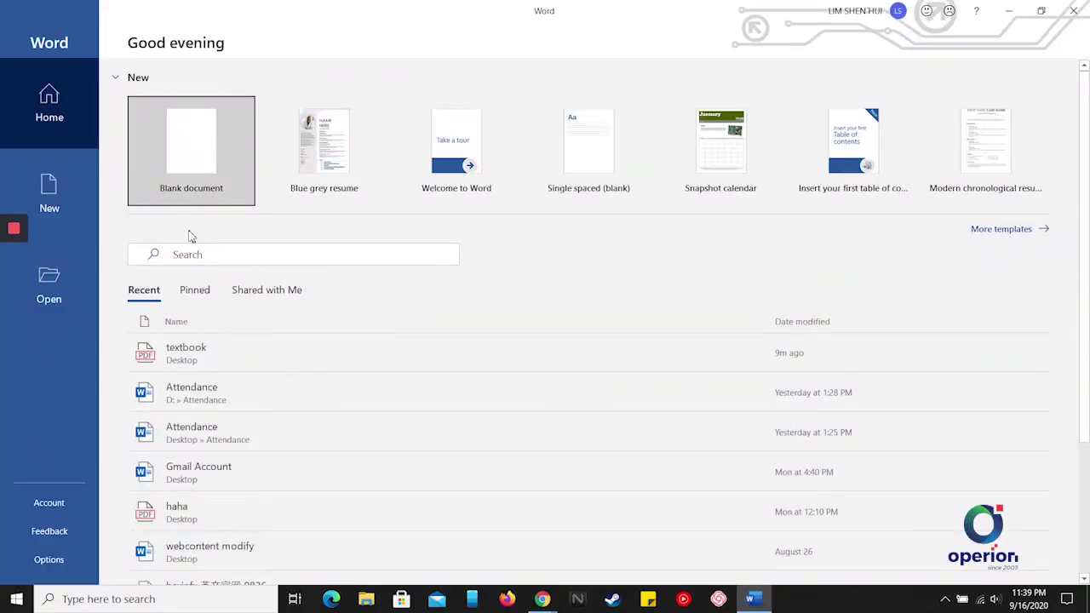
{"action": "left_click", "coordinate": [184, 185]}
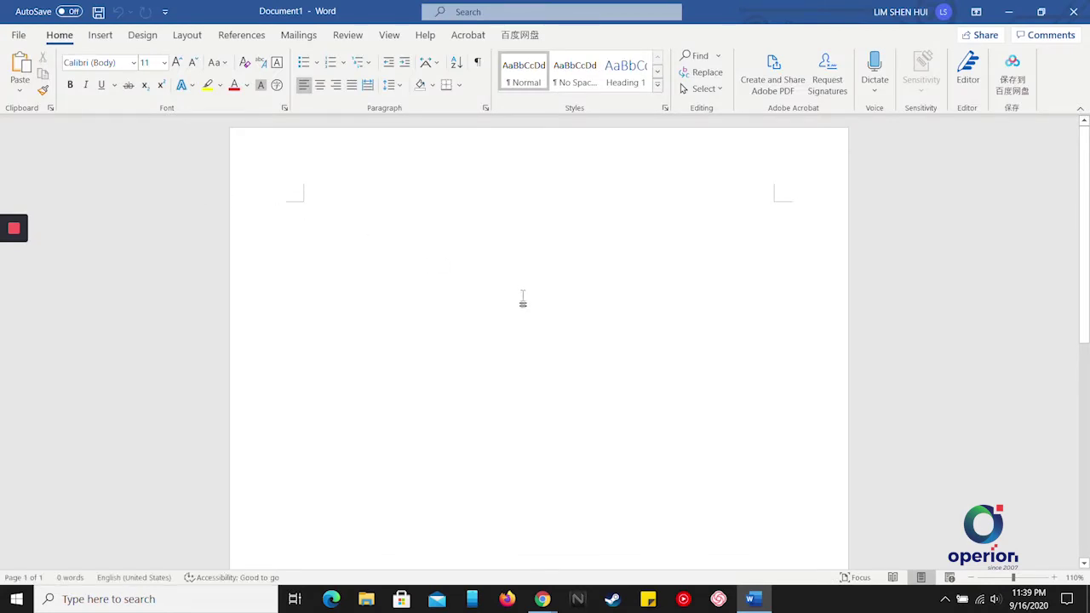
Paste the copied Kindle book-page image into the blank document.
{"action": "key", "text": "ctrl+v"}
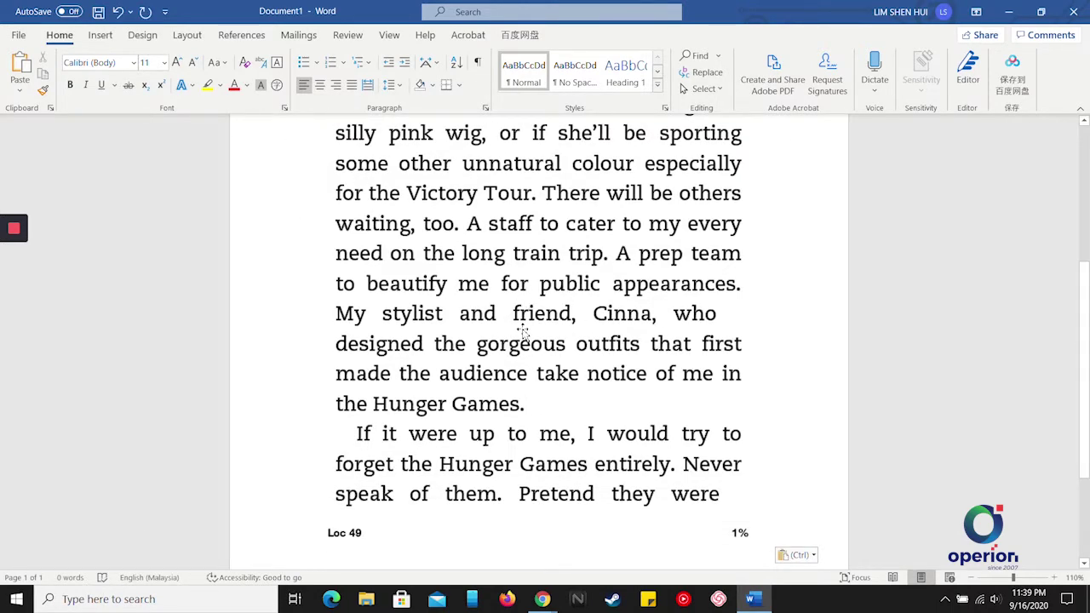
{"action": "scroll", "coordinate": [521, 328], "scroll_direction": "up", "scroll_amount": 1}
{"action": "scroll", "coordinate": [521, 328], "scroll_direction": "up", "scroll_amount": 1}
{"action": "scroll", "coordinate": [523, 332], "scroll_direction": "up", "scroll_amount": 1}
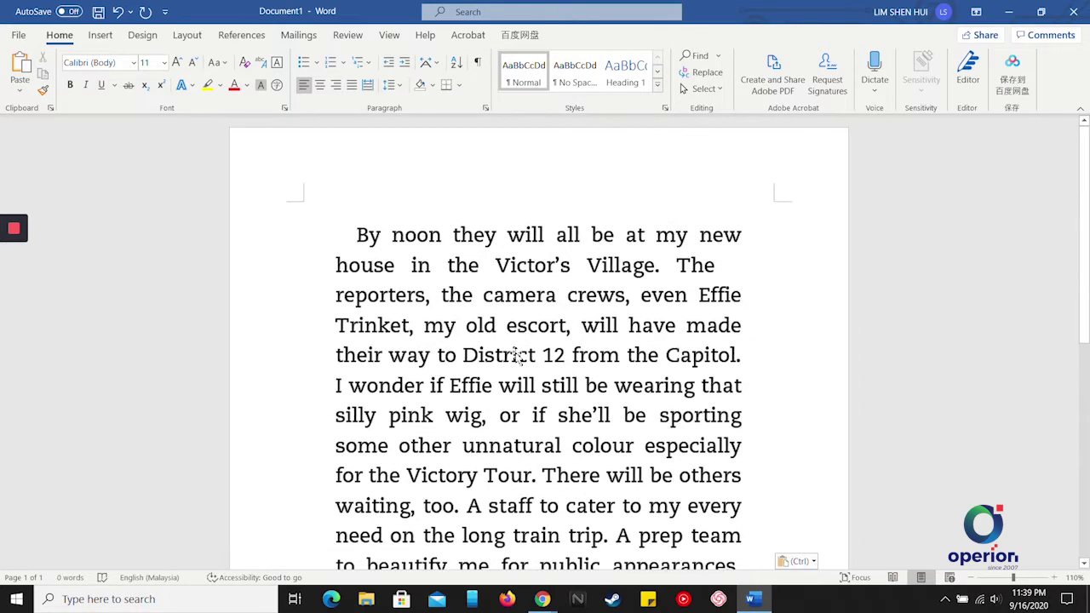
{"action": "mouse_move", "coordinate": [17, 290]}
Set up Save As to the Desktop with file name booktext and type PDF (*.pdf).
{"action": "left_click", "coordinate": [19, 38]}
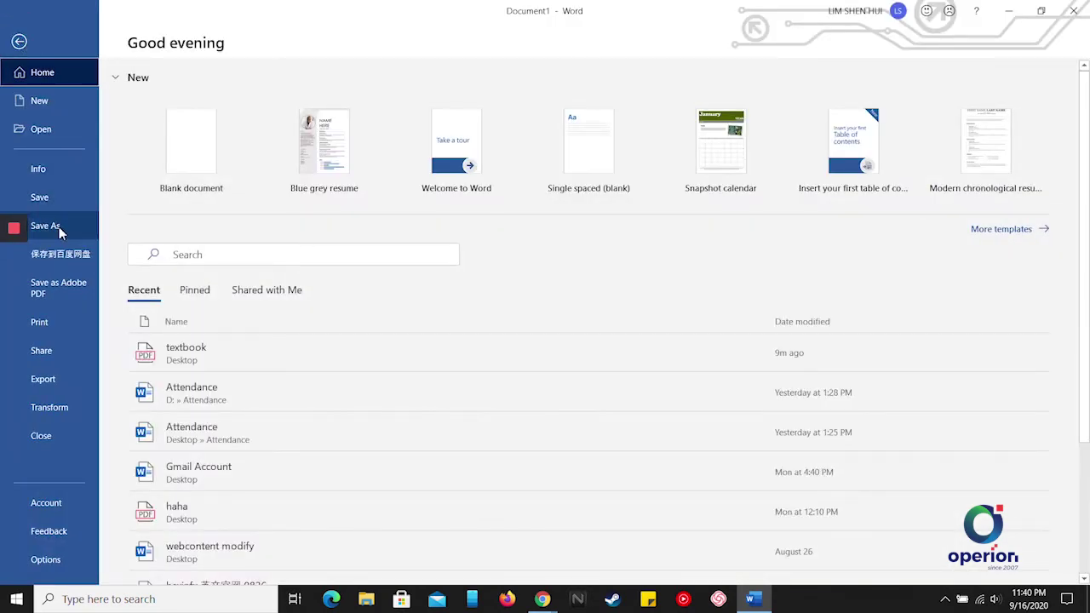
{"action": "left_click", "coordinate": [59, 226]}
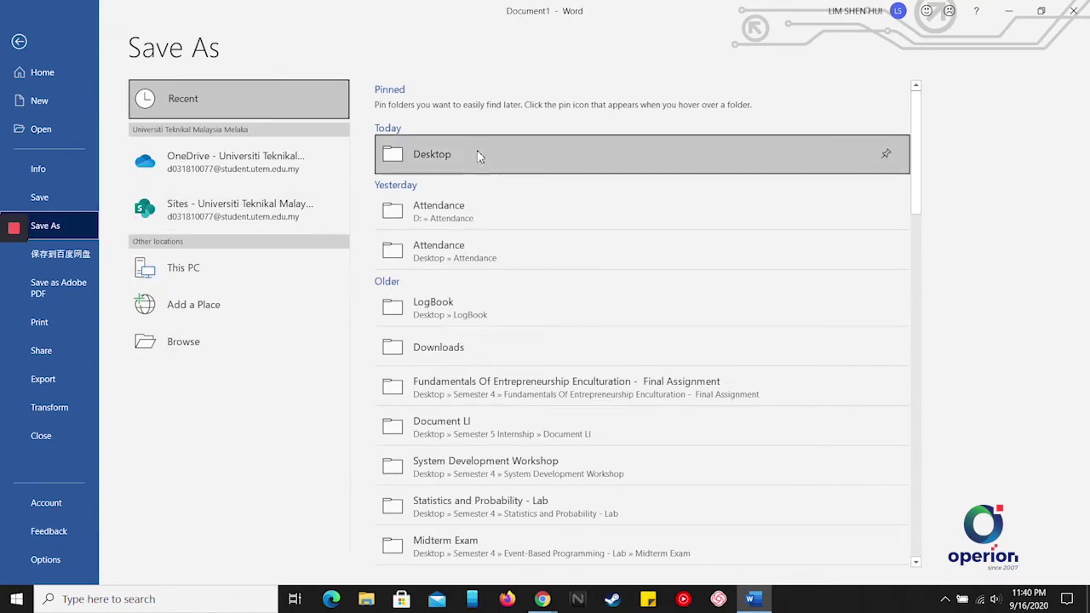
{"action": "left_click", "coordinate": [435, 162]}
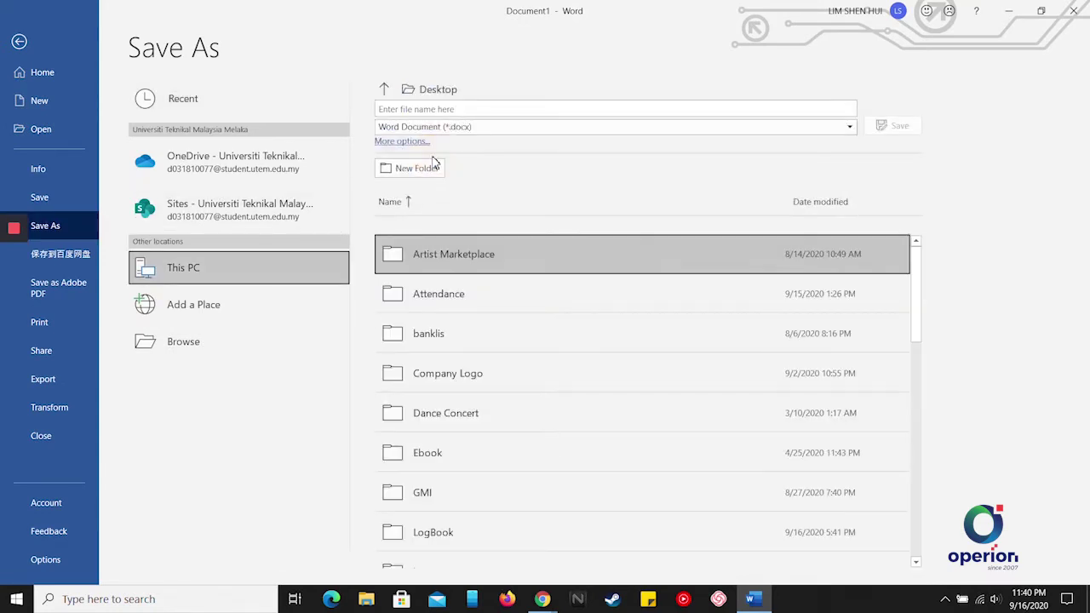
{"action": "left_click", "coordinate": [486, 109]}
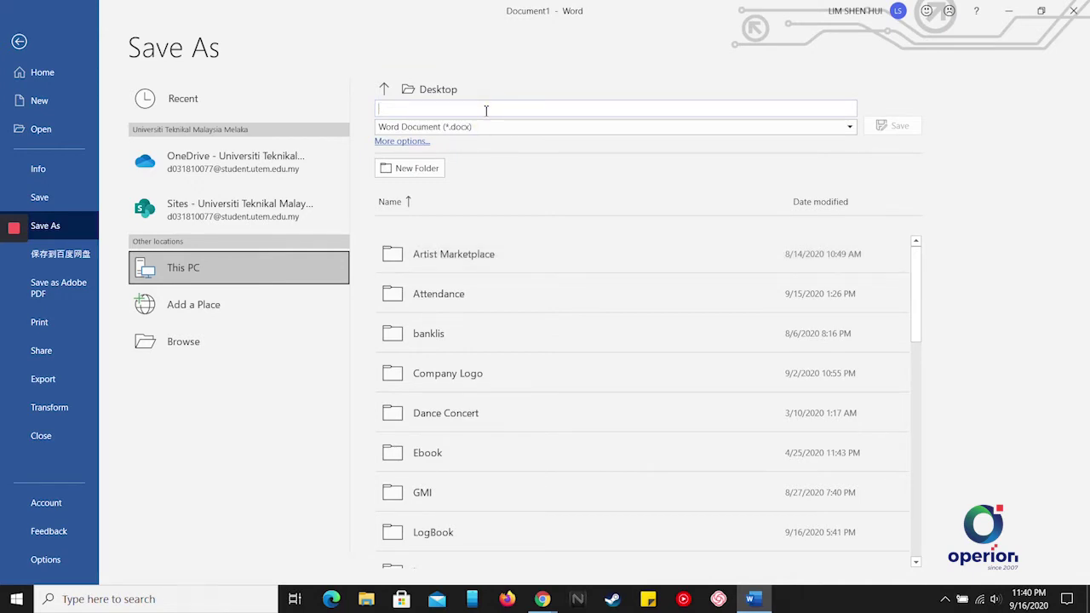
{"action": "type", "text": "booktext"}
{"action": "left_click", "coordinate": [514, 132]}
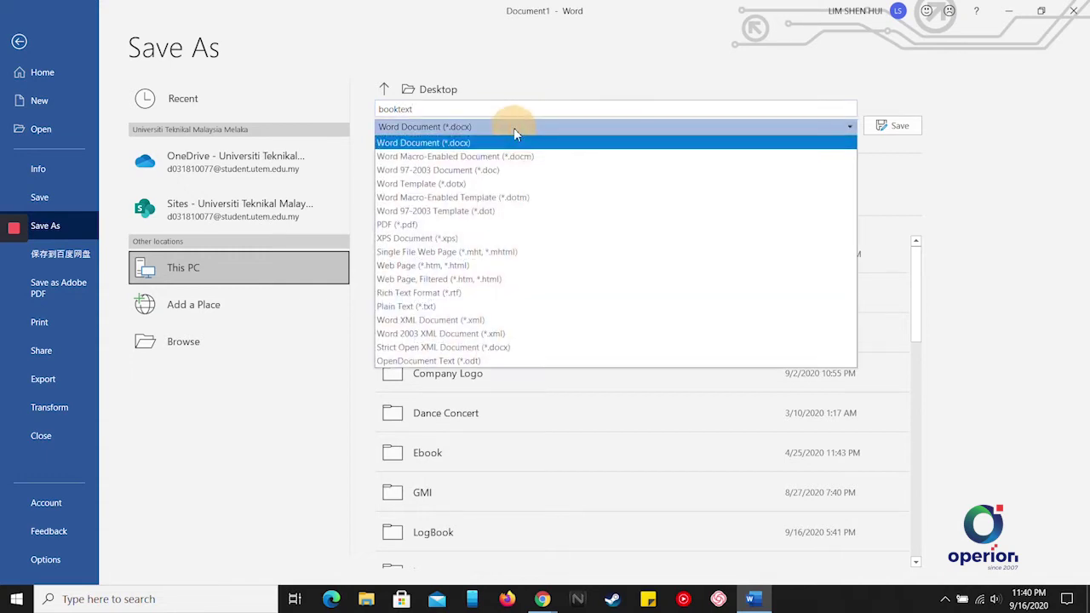
{"action": "left_click", "coordinate": [415, 225]}
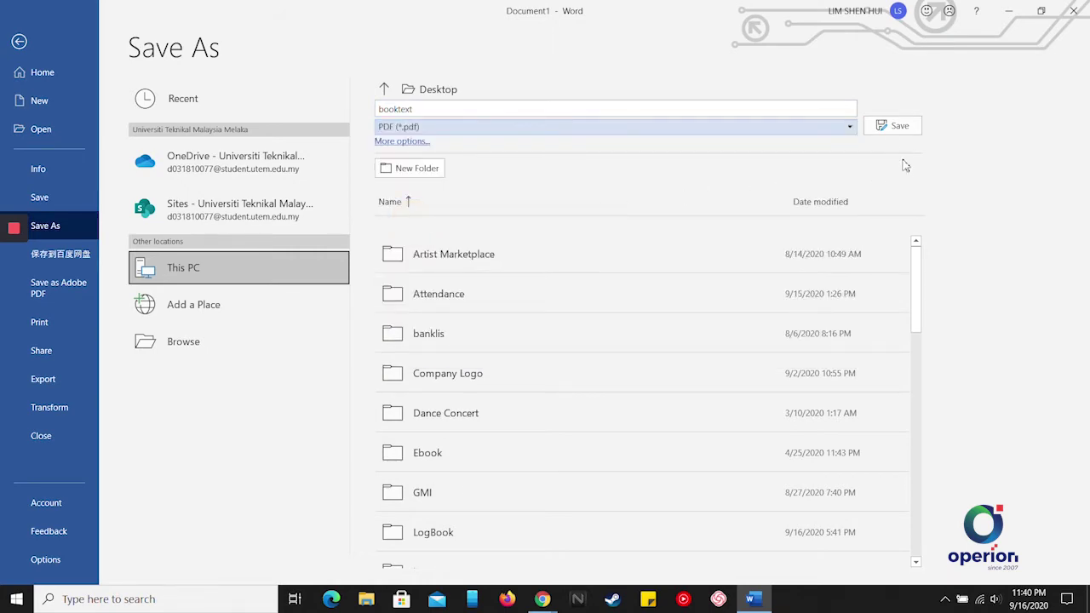
Export booktext.pdf, check it in Acrobat, then return to Word.
{"action": "left_click", "coordinate": [890, 130]}
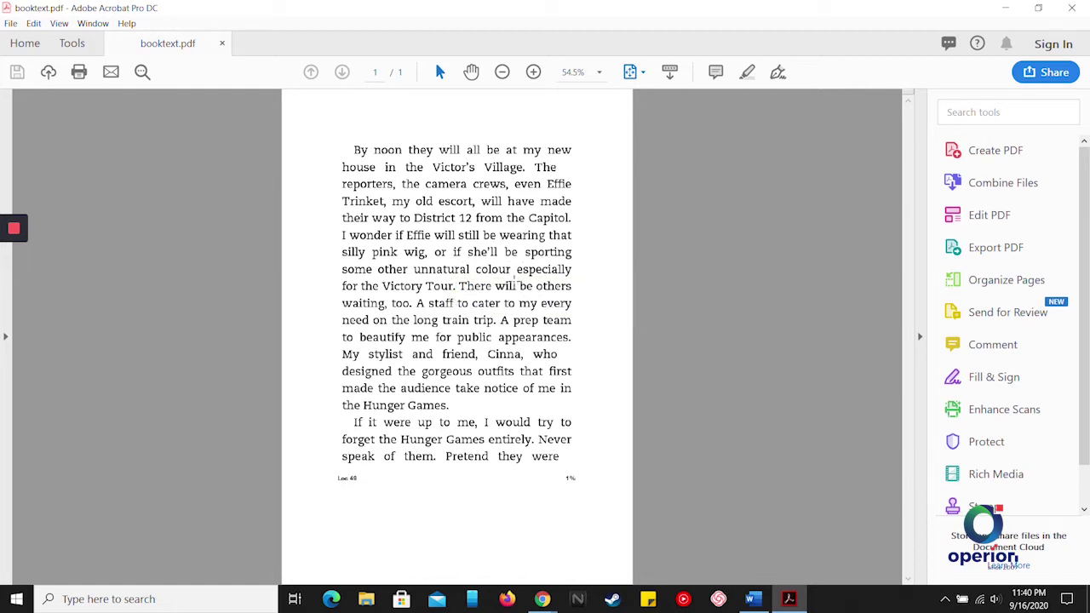
{"action": "left_click", "coordinate": [754, 601]}
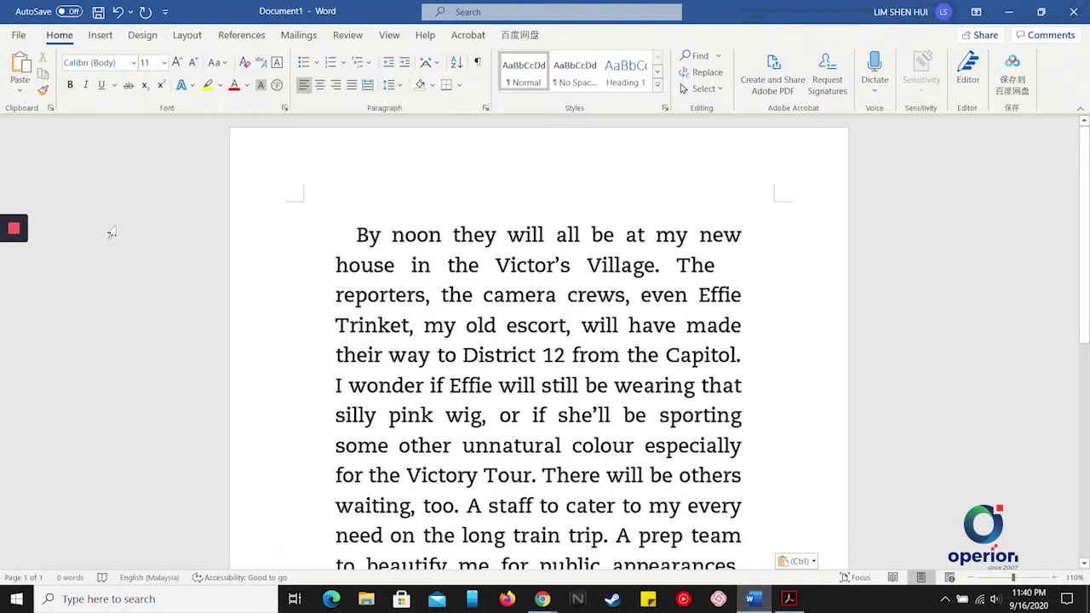
Go to File > Open and browse this computer for a file.
{"action": "left_click", "coordinate": [19, 38]}
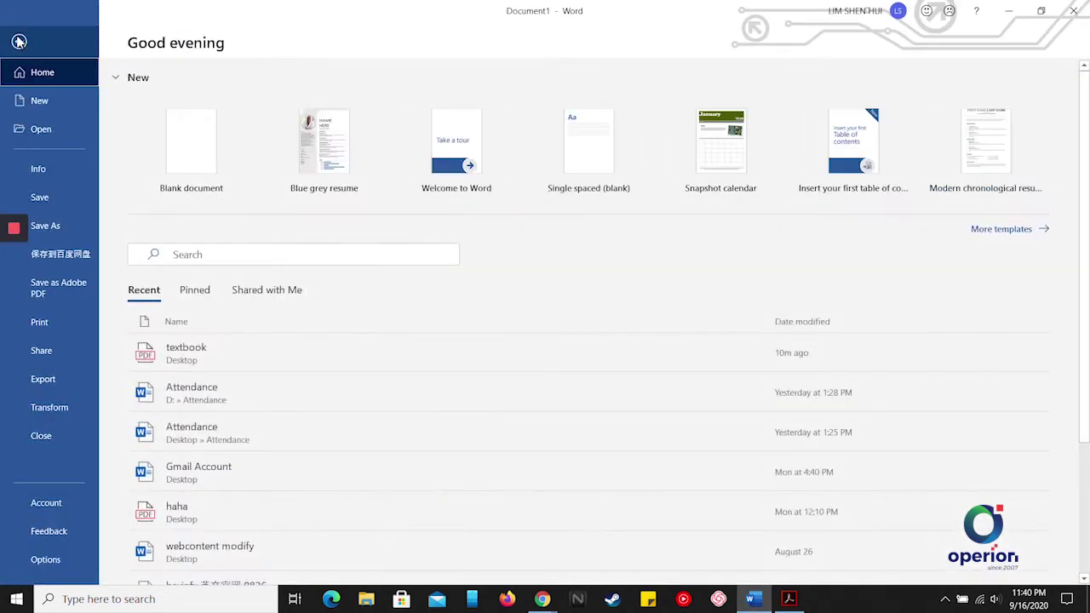
{"action": "left_click", "coordinate": [40, 129]}
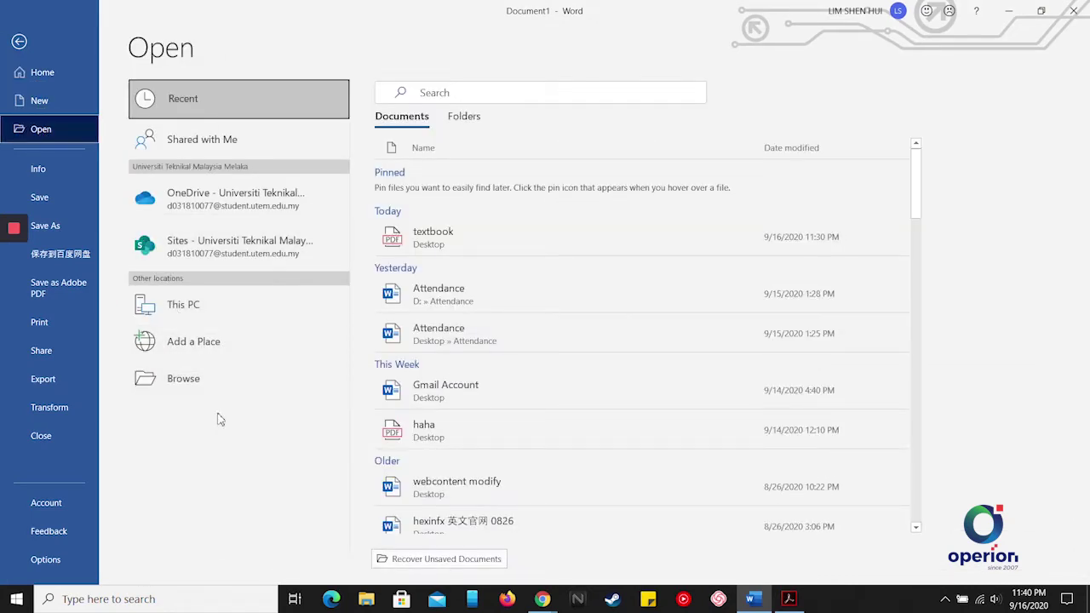
{"action": "left_click", "coordinate": [179, 392]}
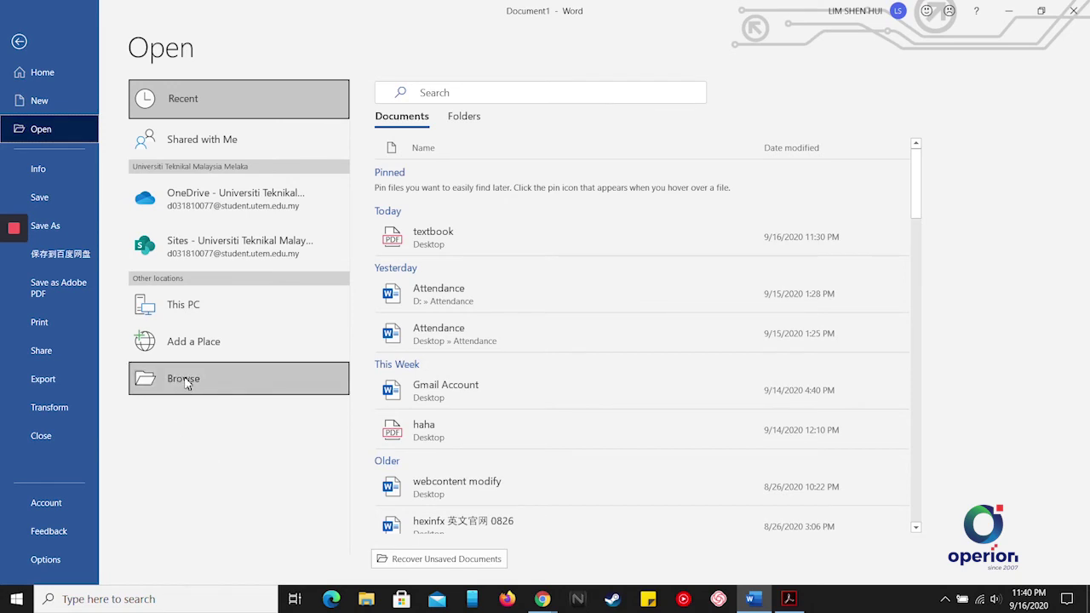
Open booktext.pdf from the Desktop in Word.
{"action": "left_click", "coordinate": [168, 388]}
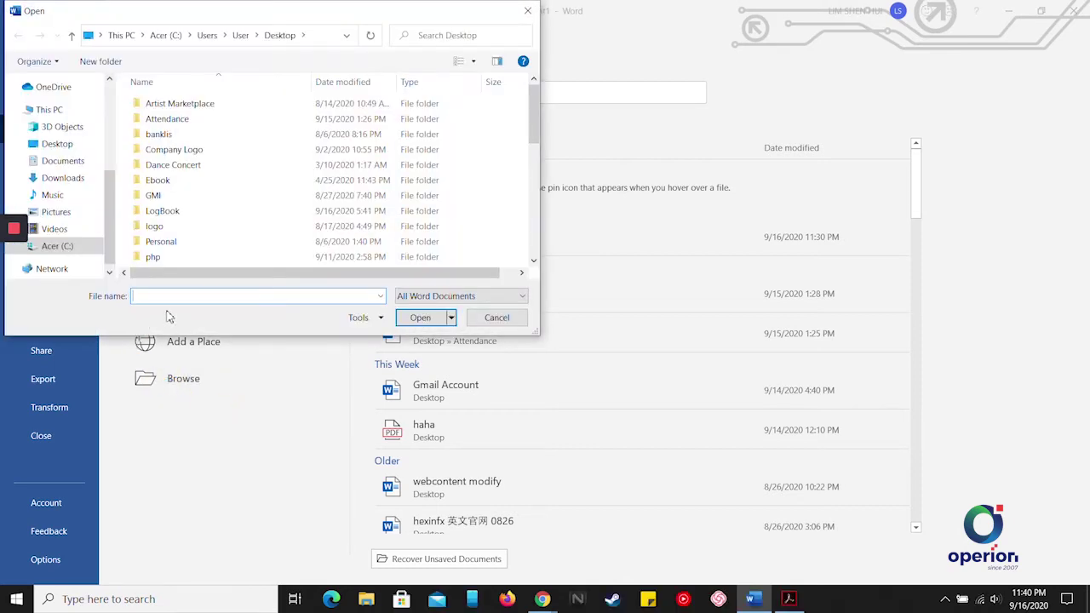
{"action": "left_click", "coordinate": [62, 148]}
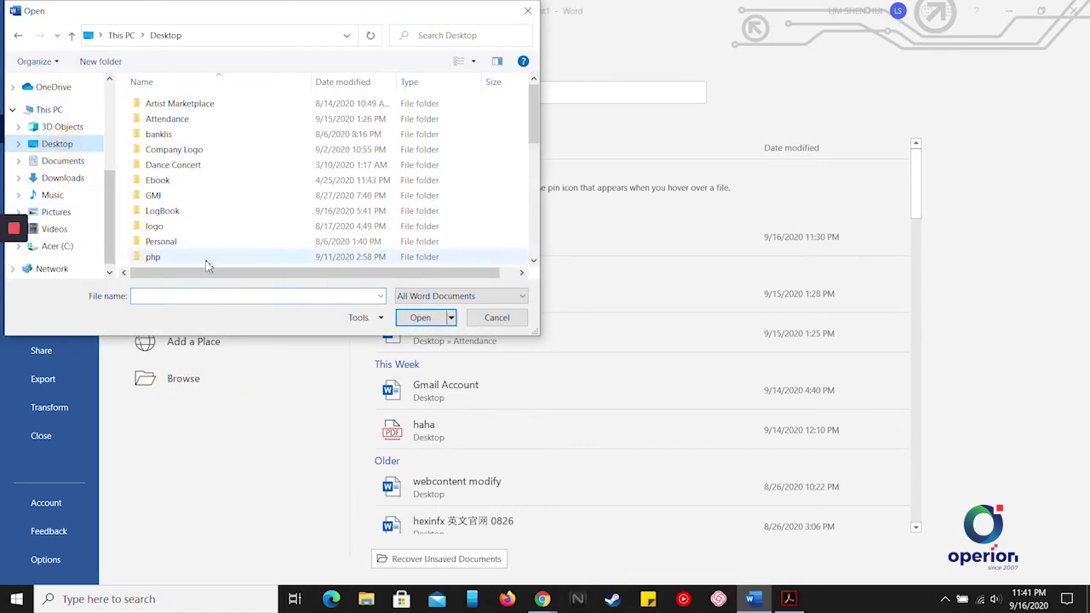
{"action": "left_click", "coordinate": [192, 298]}
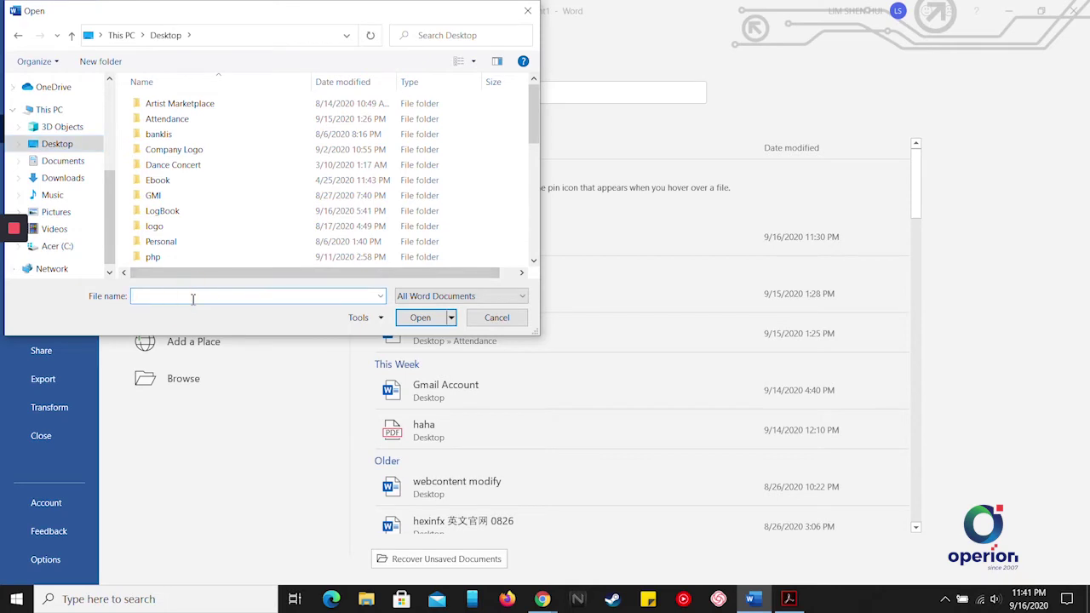
{"action": "type", "text": "book"}
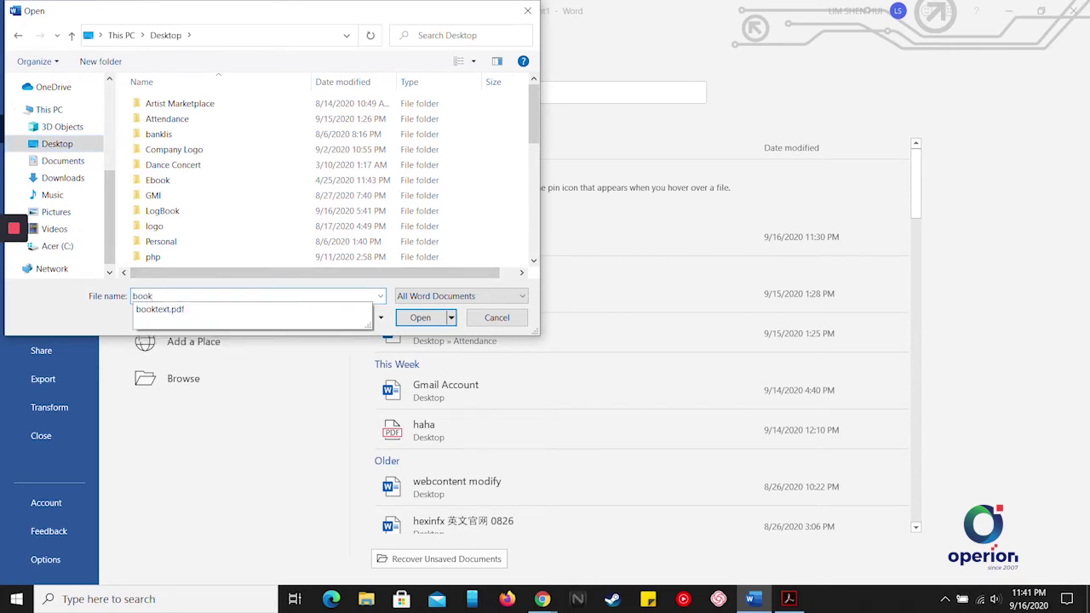
{"action": "left_click", "coordinate": [193, 310]}
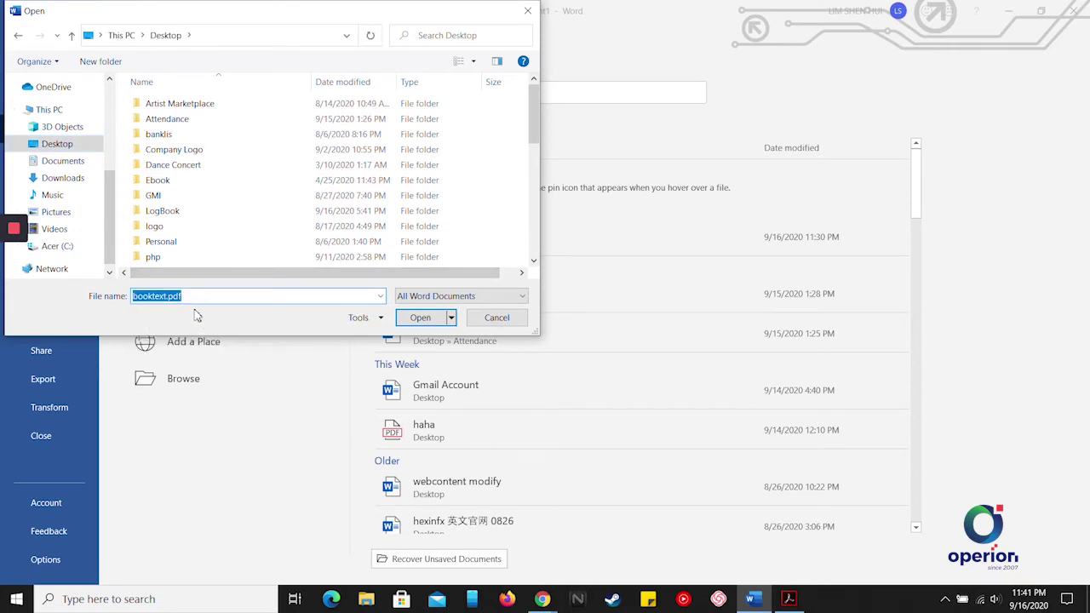
{"action": "left_click", "coordinate": [415, 322]}
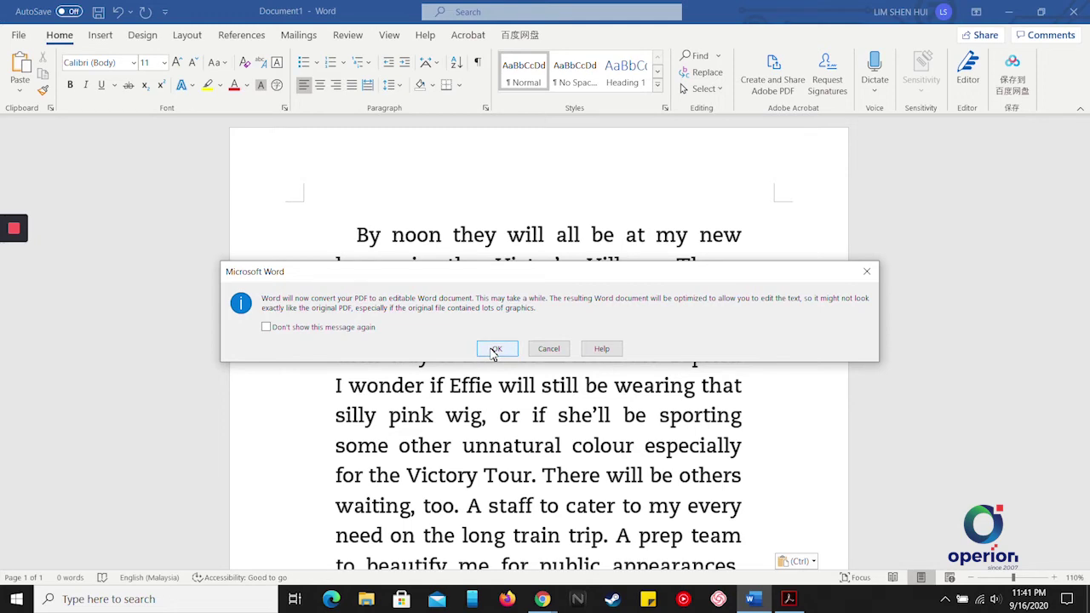
Accept the PDF conversion and select a line of converted text to test editing.
{"action": "left_click", "coordinate": [496, 349]}
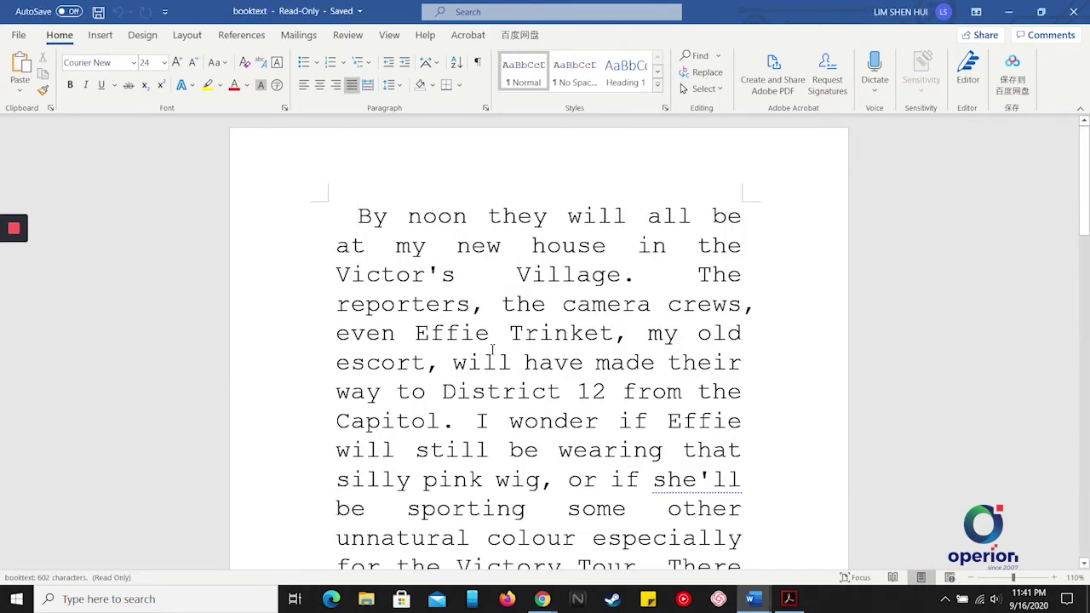
{"action": "scroll", "coordinate": [426, 377], "scroll_direction": "down", "scroll_amount": 1}
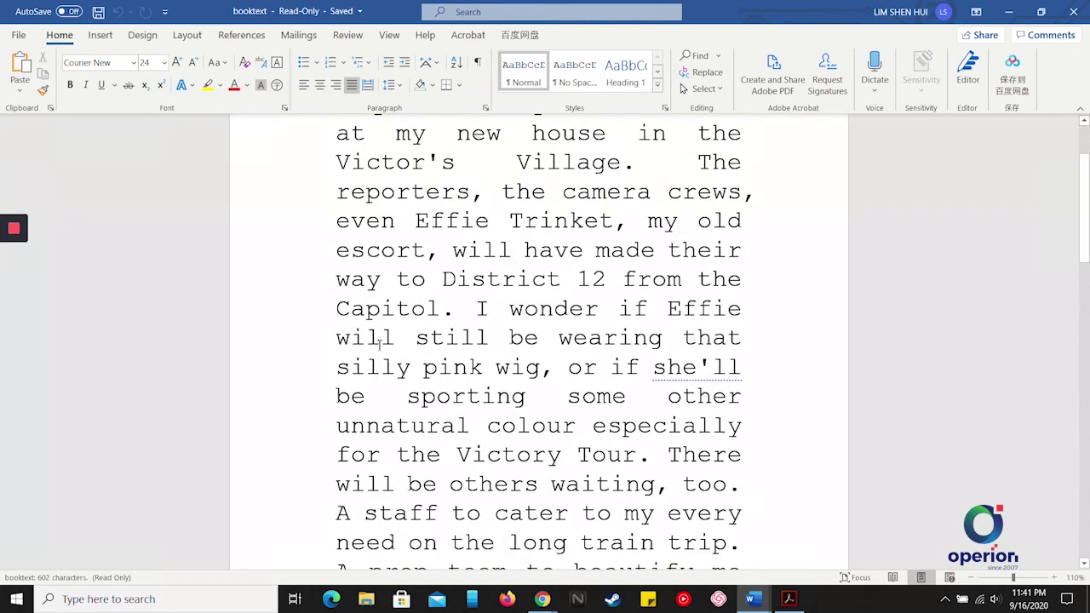
{"action": "scroll", "coordinate": [408, 353], "scroll_direction": "up", "scroll_amount": 1}
{"action": "left_click_drag", "start_coordinate": [409, 328], "coordinate": [634, 331]}
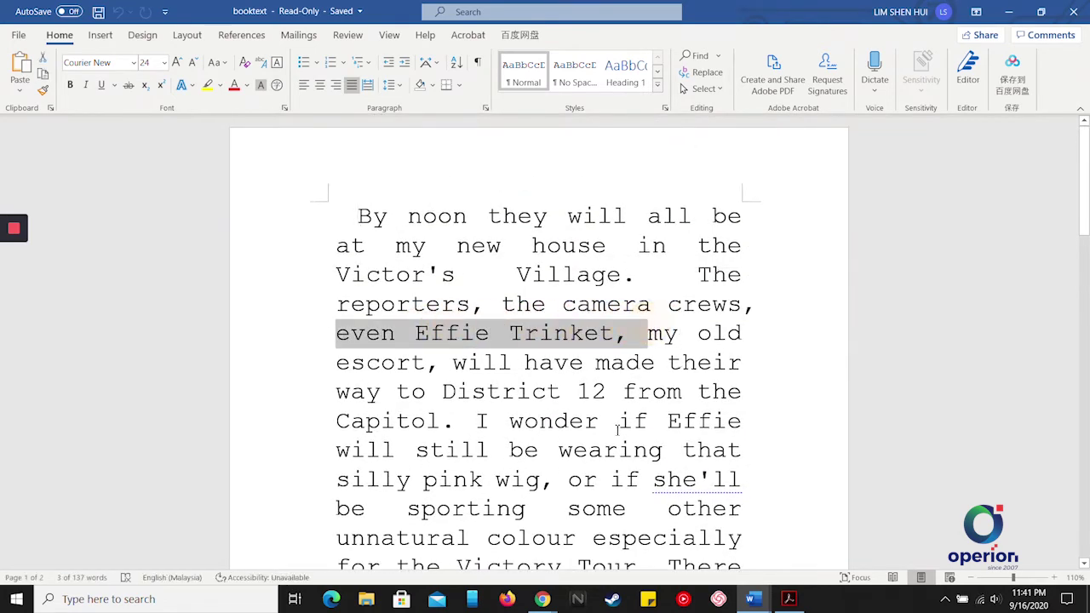
{"action": "scroll", "coordinate": [447, 349], "scroll_direction": "down", "scroll_amount": 2}
{"action": "scroll", "coordinate": [443, 368], "scroll_direction": "down", "scroll_amount": 3}
{"action": "scroll", "coordinate": [444, 367], "scroll_direction": "up", "scroll_amount": 4}
Replace the opening sentence 'By noon … Village.' with 123345 and review the text.
{"action": "left_click_drag", "start_coordinate": [357, 217], "coordinate": [695, 276]}
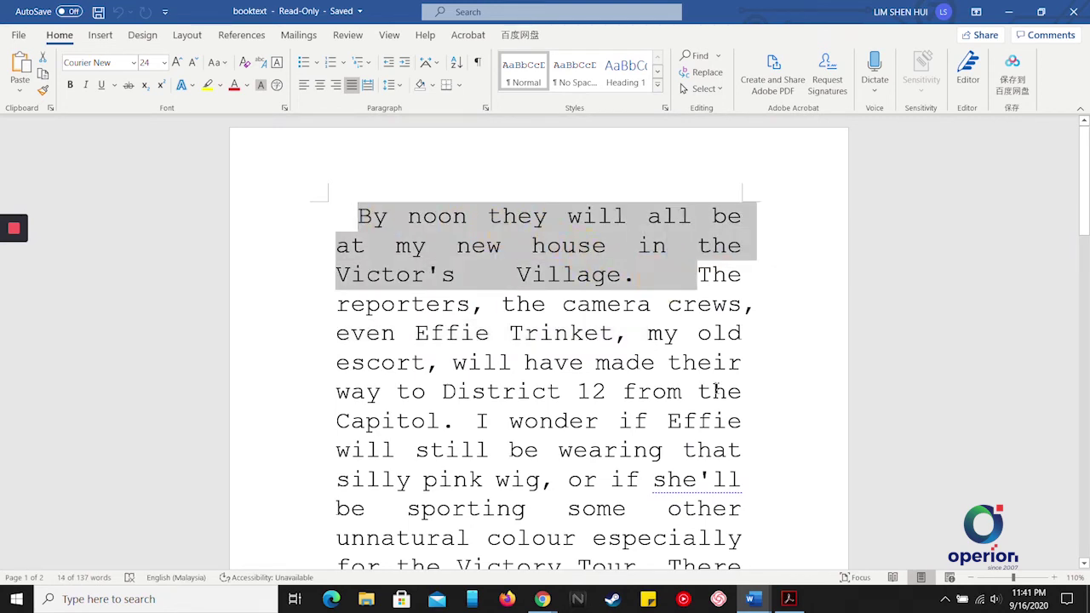
{"action": "key", "text": "Delete"}
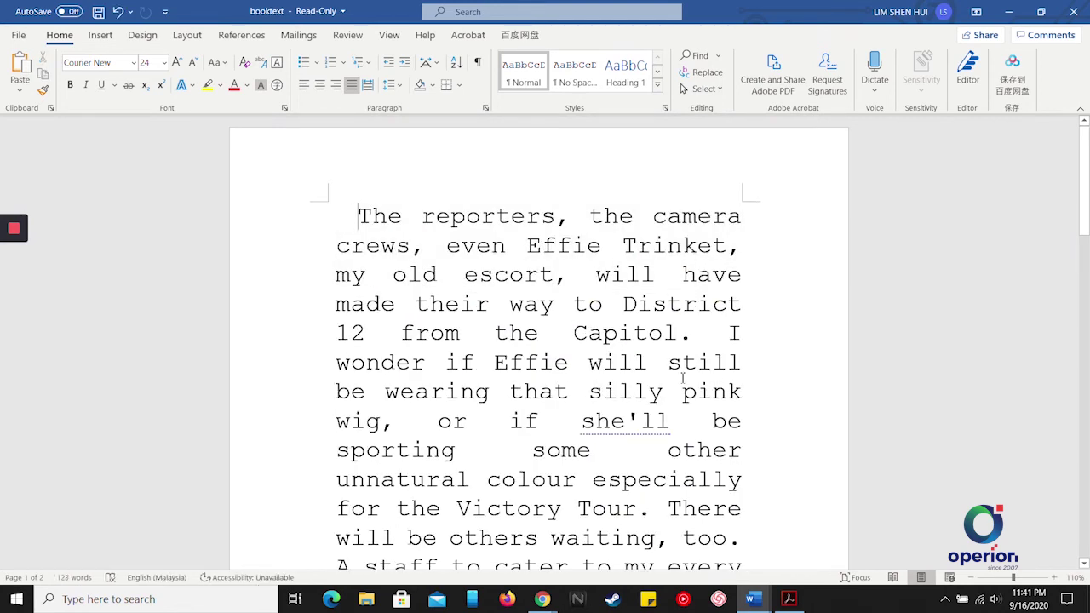
{"action": "type", "text": "1233"}
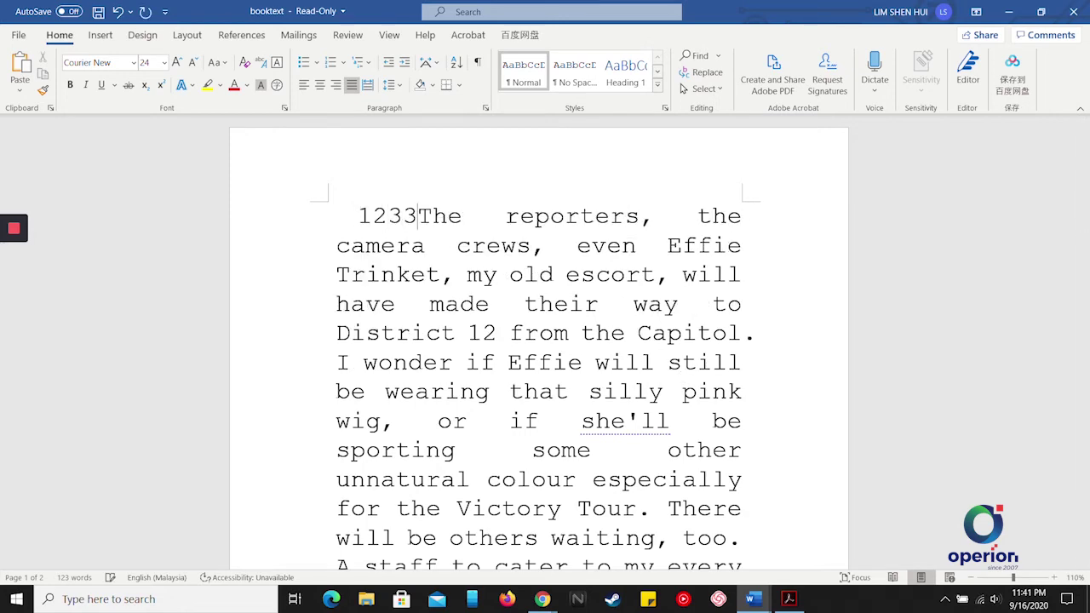
{"action": "type", "text": "45"}
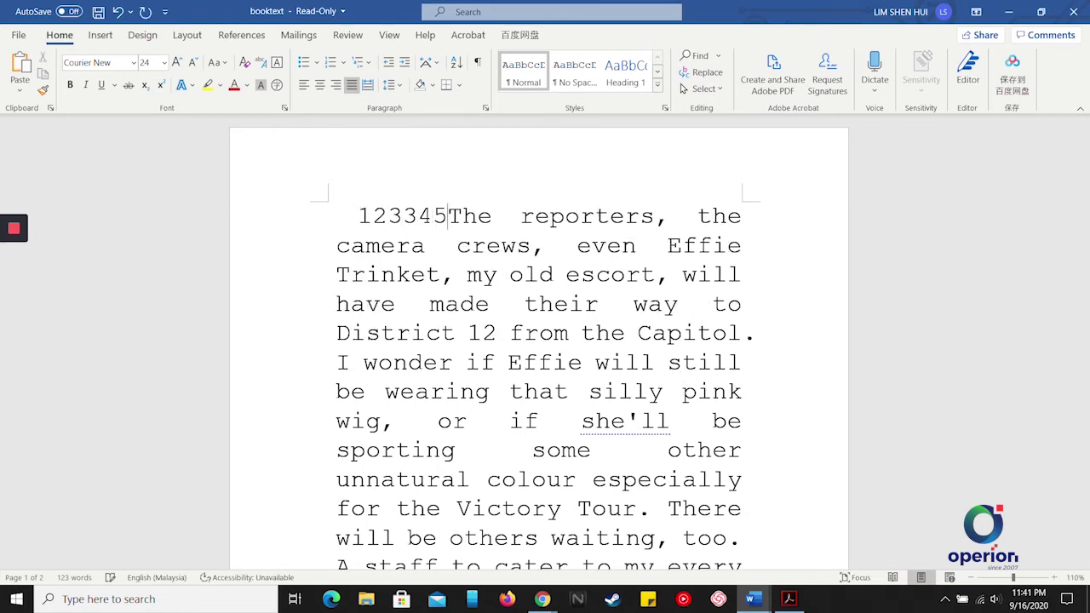
{"action": "scroll", "coordinate": [644, 390], "scroll_direction": "down", "scroll_amount": 2}
{"action": "scroll", "coordinate": [644, 390], "scroll_direction": "down", "scroll_amount": 4}
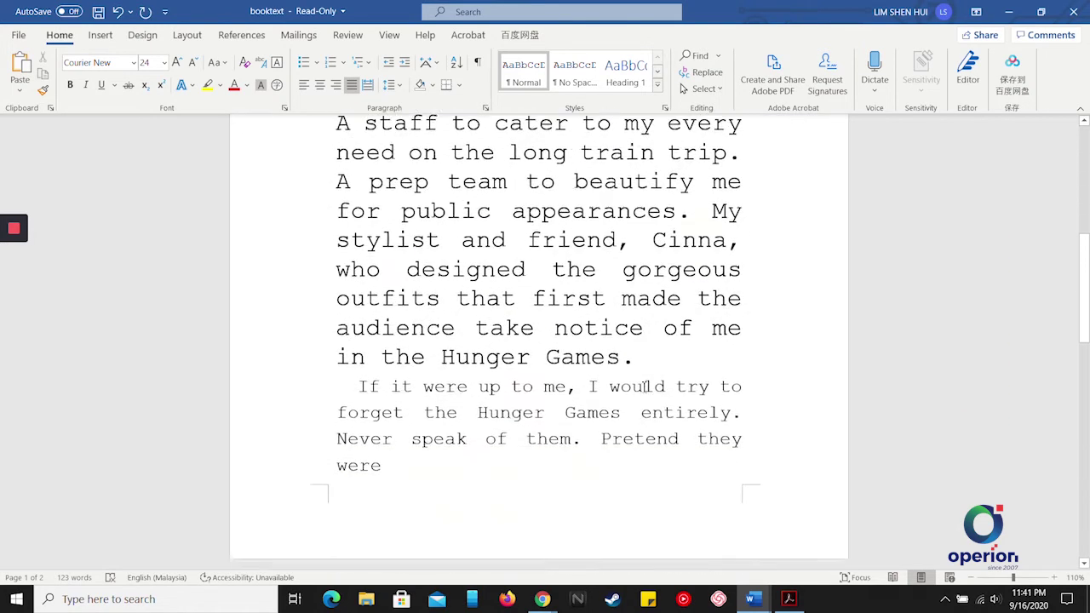
{"action": "scroll", "coordinate": [644, 388], "scroll_direction": "down", "scroll_amount": 2}
{"action": "scroll", "coordinate": [643, 388], "scroll_direction": "down", "scroll_amount": 1}
{"action": "scroll", "coordinate": [644, 388], "scroll_direction": "up", "scroll_amount": 2}
{"action": "scroll", "coordinate": [642, 384], "scroll_direction": "up", "scroll_amount": 4}
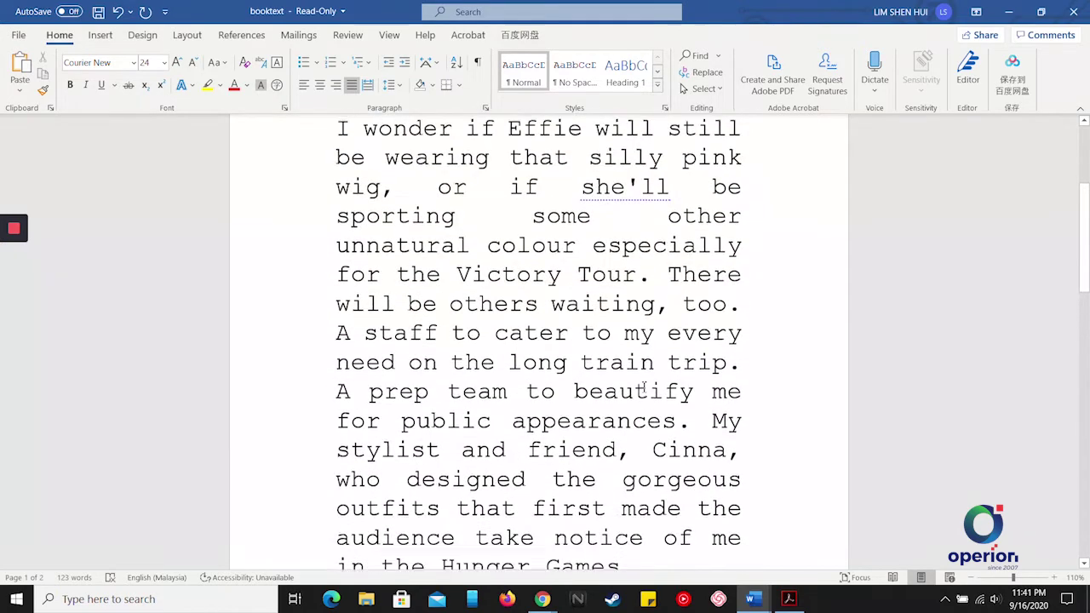
{"action": "scroll", "coordinate": [643, 385], "scroll_direction": "up", "scroll_amount": 3}
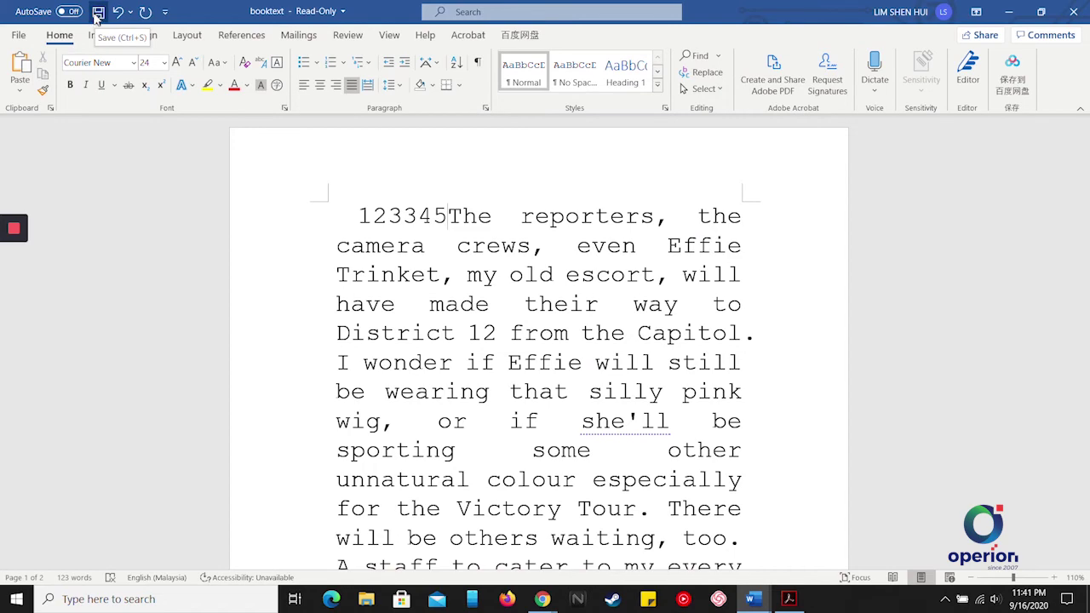
Save the edited text to the Desktop as booktext with type Word Document.
{"action": "left_click", "coordinate": [97, 13]}
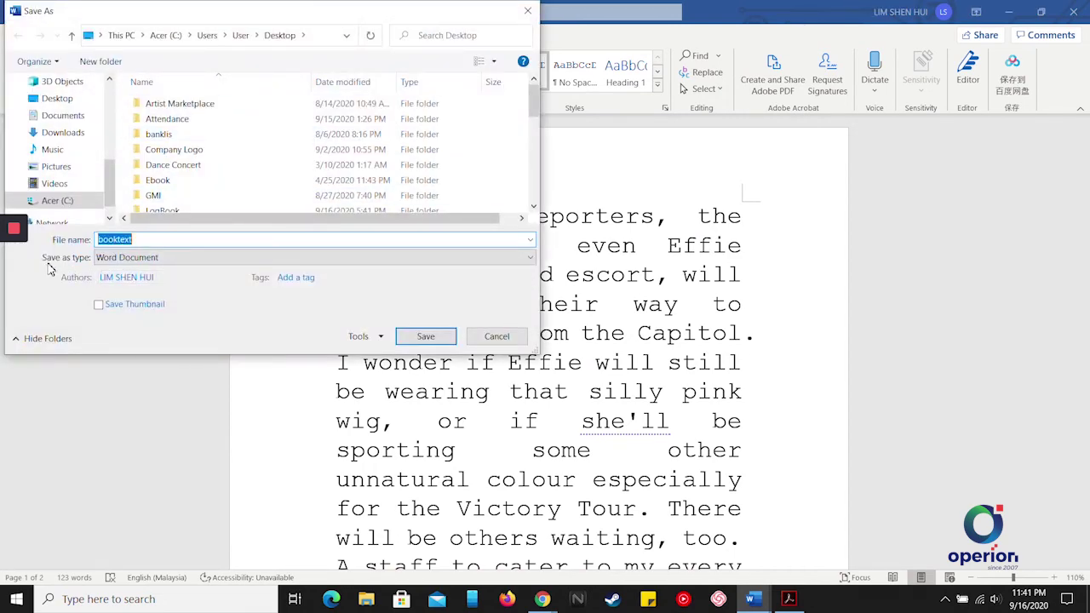
{"action": "left_click", "coordinate": [146, 259]}
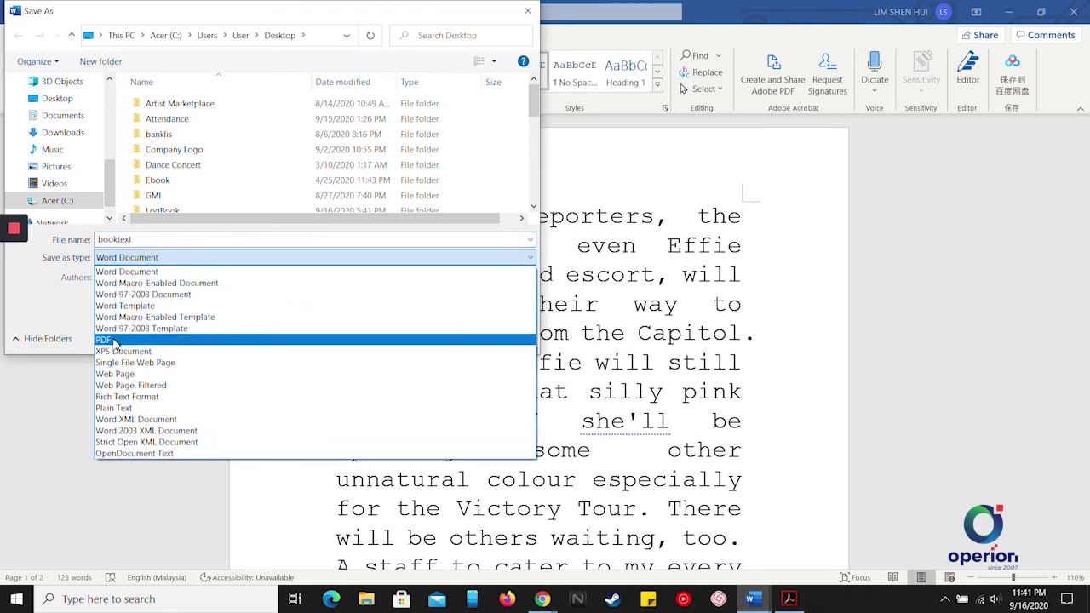
{"action": "left_click", "coordinate": [134, 273]}
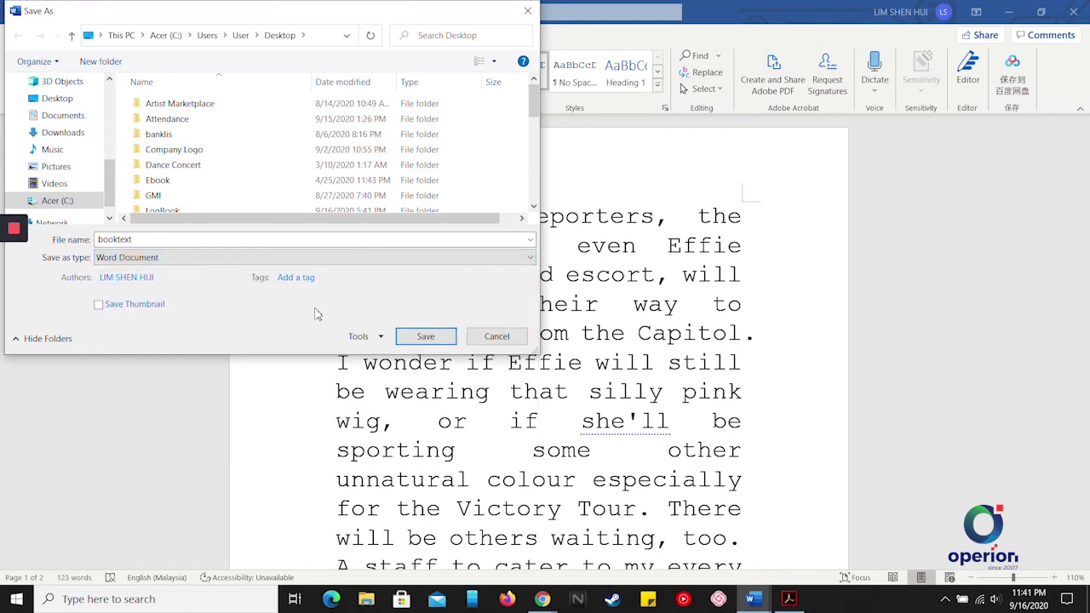
{"action": "left_click", "coordinate": [428, 337]}
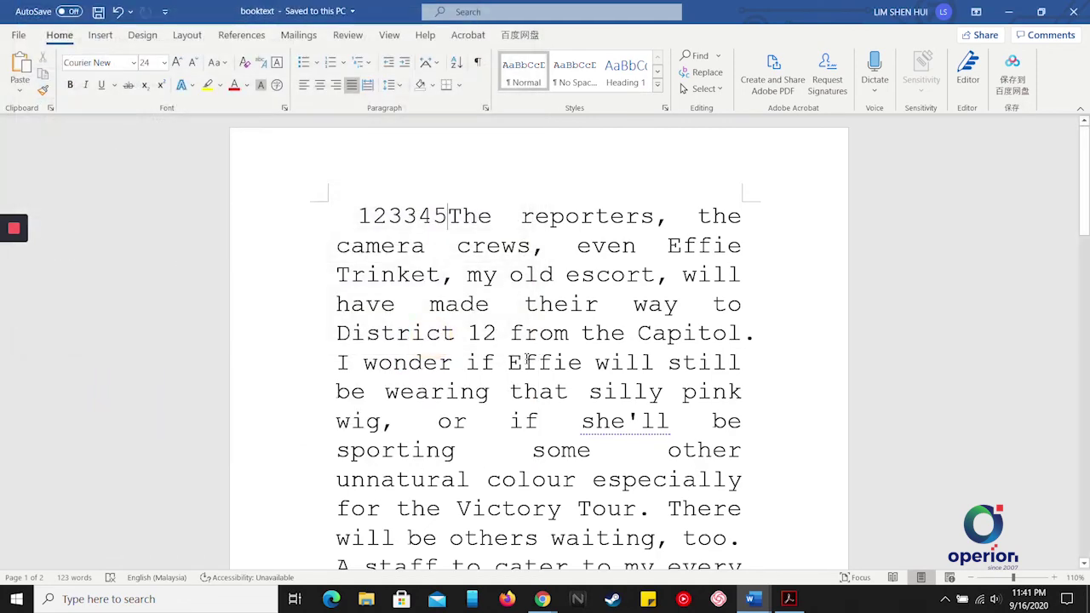
{"action": "scroll", "coordinate": [554, 366], "scroll_direction": "down", "scroll_amount": 2}
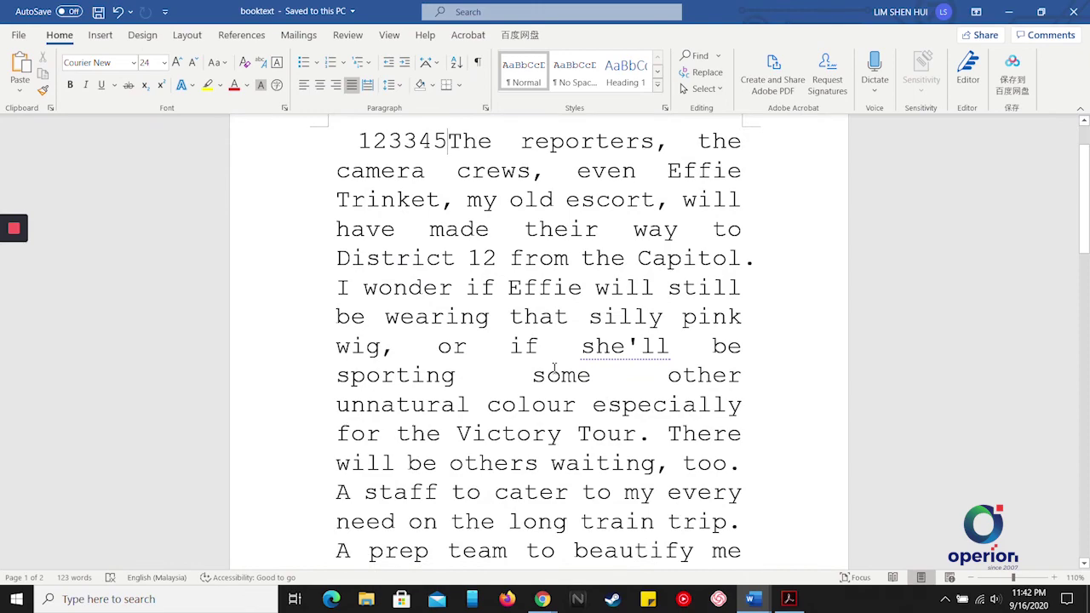
{"action": "scroll", "coordinate": [554, 368], "scroll_direction": "down", "scroll_amount": 2}
{"action": "scroll", "coordinate": [555, 368], "scroll_direction": "down", "scroll_amount": 1}
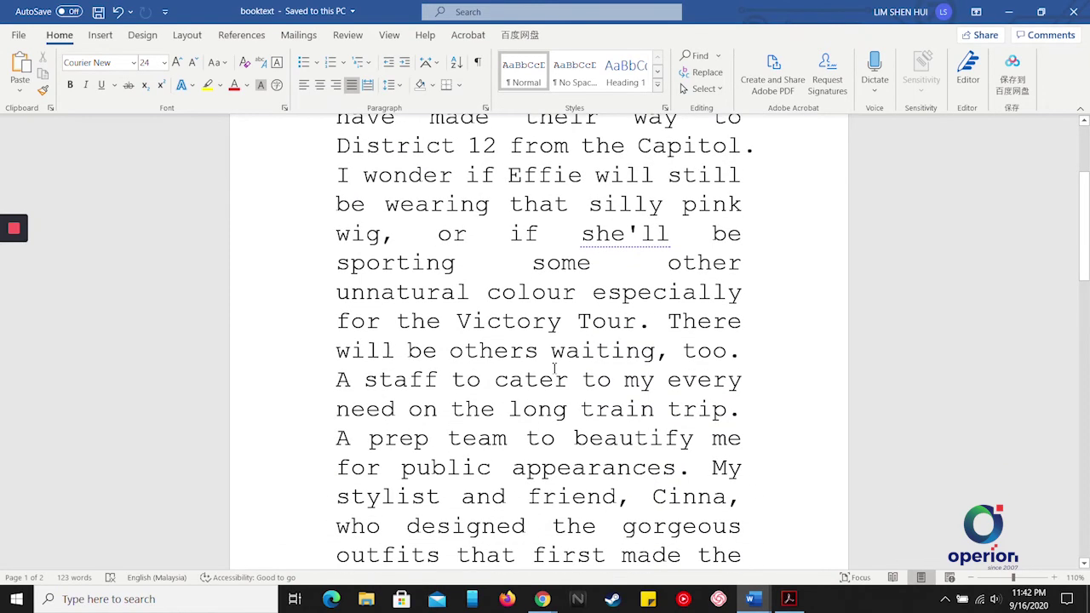